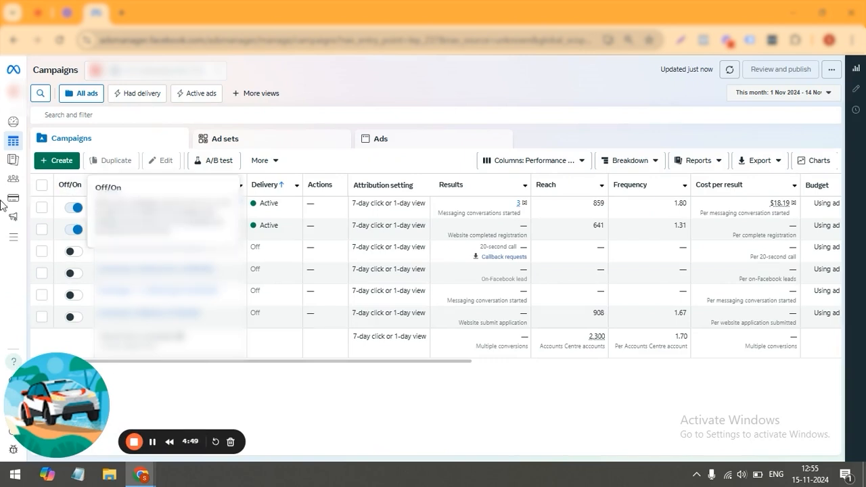
- Open Business settings from the full list of Meta tools in a separate browser tab
click(19, 243)
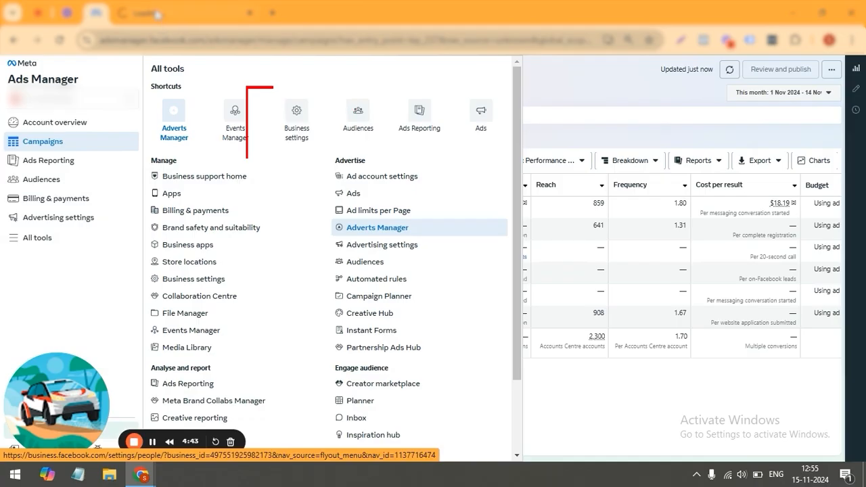
right_click(158, 13)
click(178, 140)
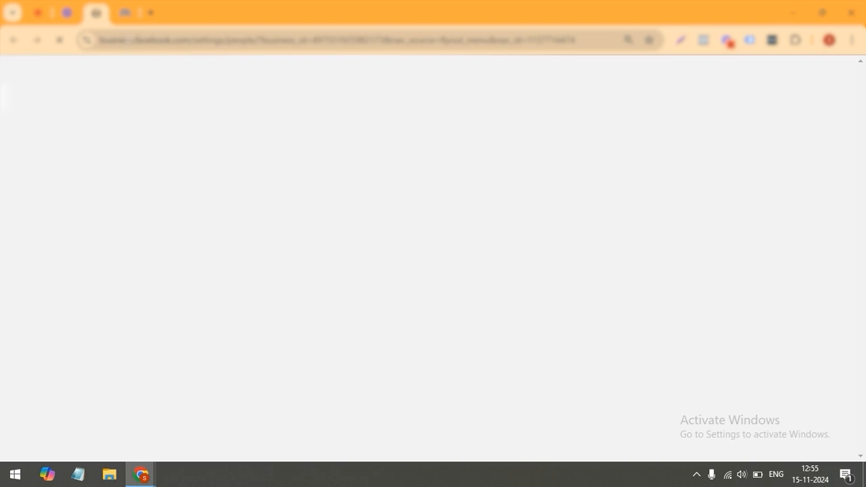
- Return to the Ads Manager campaigns page and examine the business and ad account list
click(127, 19)
click(627, 411)
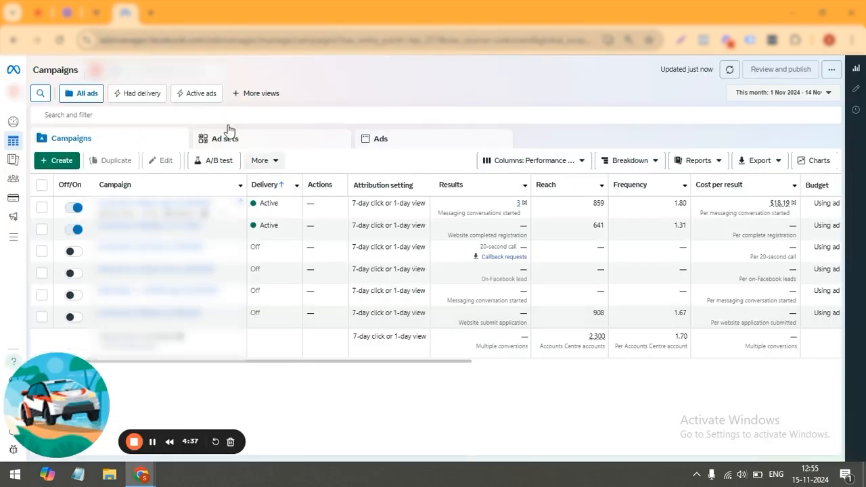
click(179, 71)
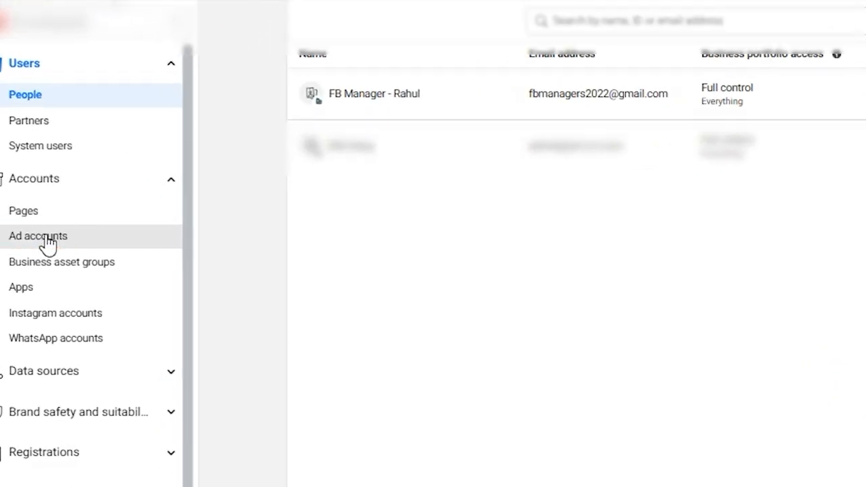
- Open the Ad accounts section in Business settings and start creating a new ad account
click(47, 242)
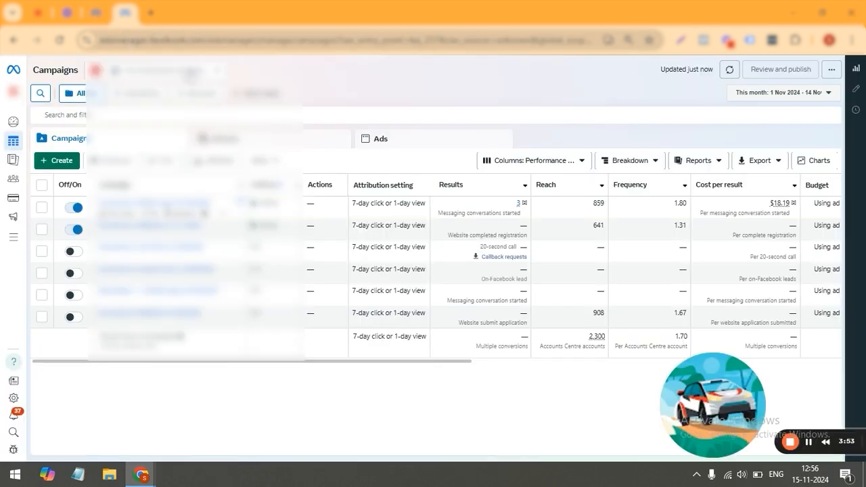
click(155, 69)
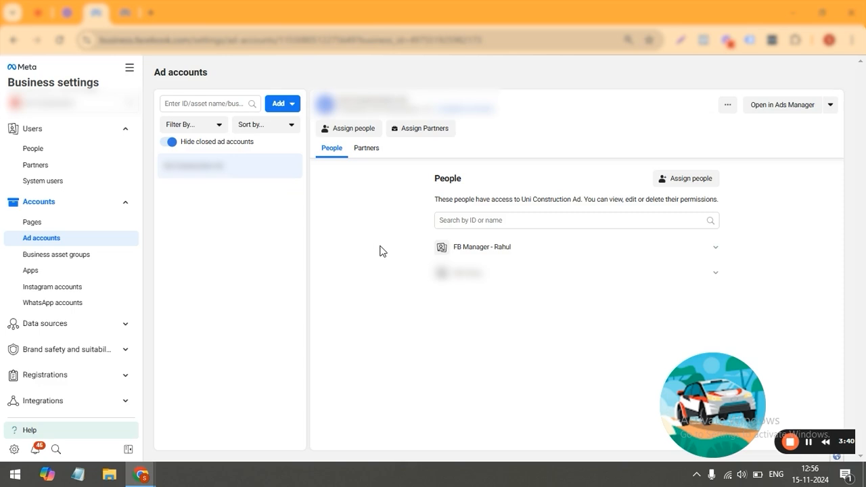
click(291, 104)
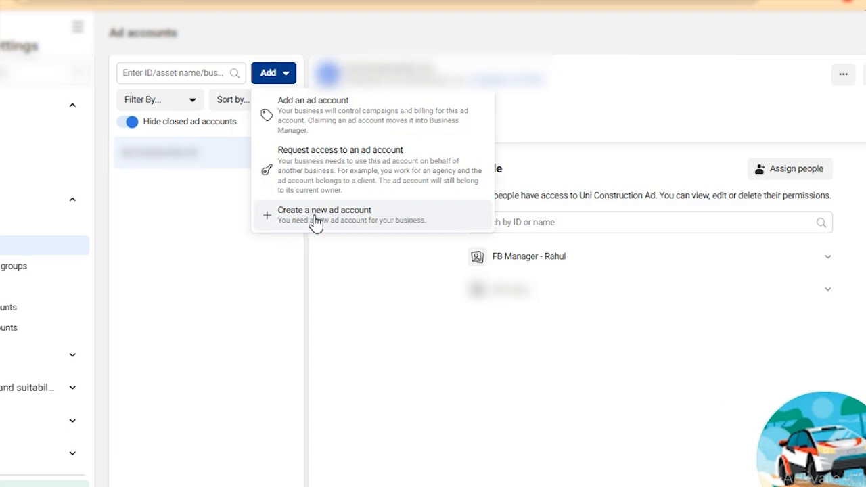
click(316, 218)
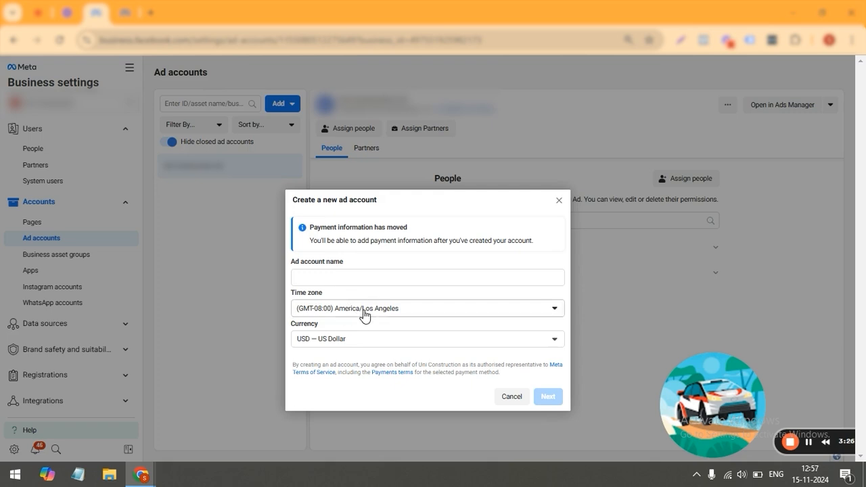
- Name the new ad account "Test Ad Account"
click(355, 277)
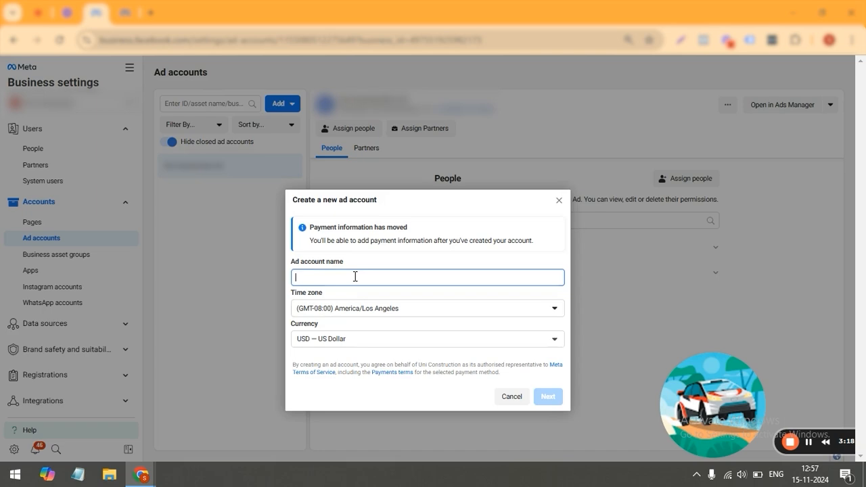
text(TEST)
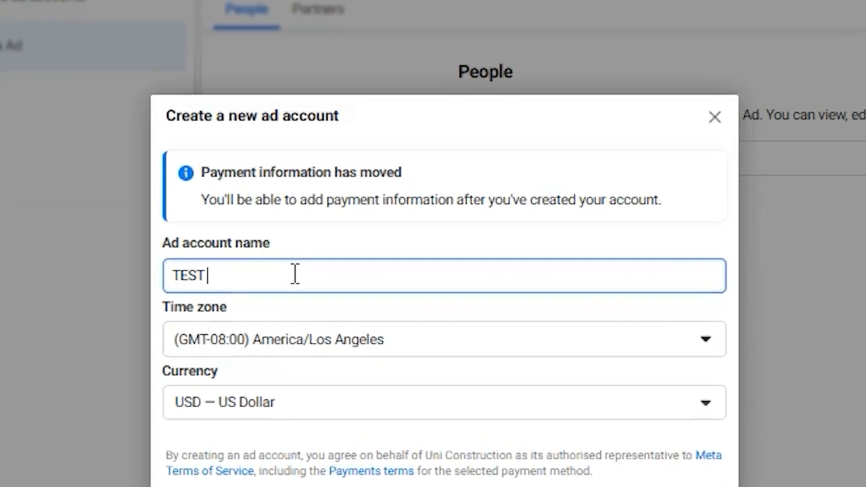
text( a)
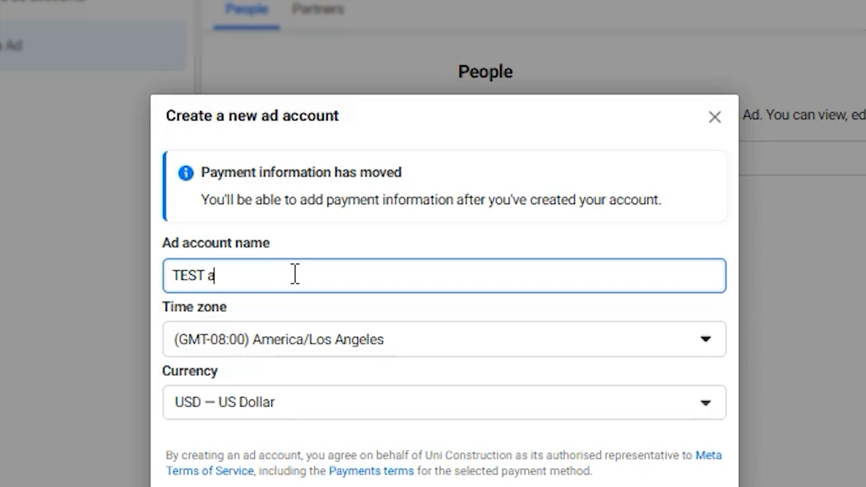
text(DS)
key(BackSpace)
key(BackSpace)
key(BackSpace)
key(BackSpace)
key(BackSpace)
key(BackSpace)
key(BackSpace)
text(est Ad A)
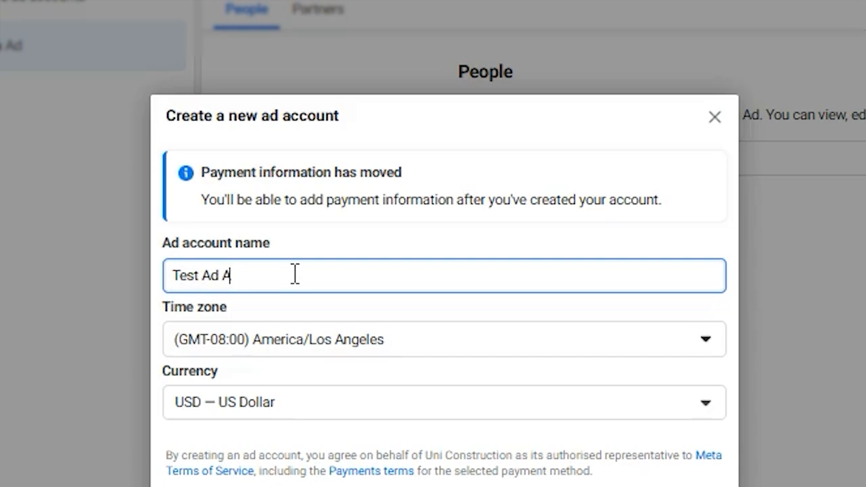
text(ccount)
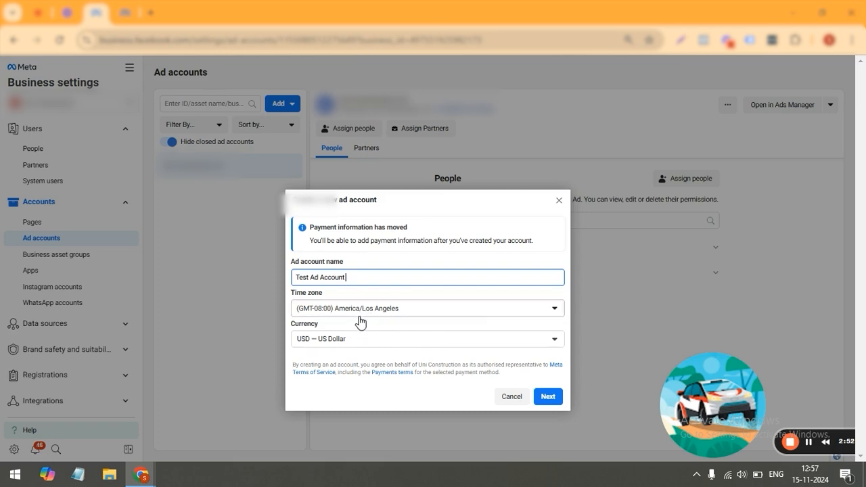
- Accept the default time zone and currency, designate the account for My business (Uni Construction), and create it
click(548, 398)
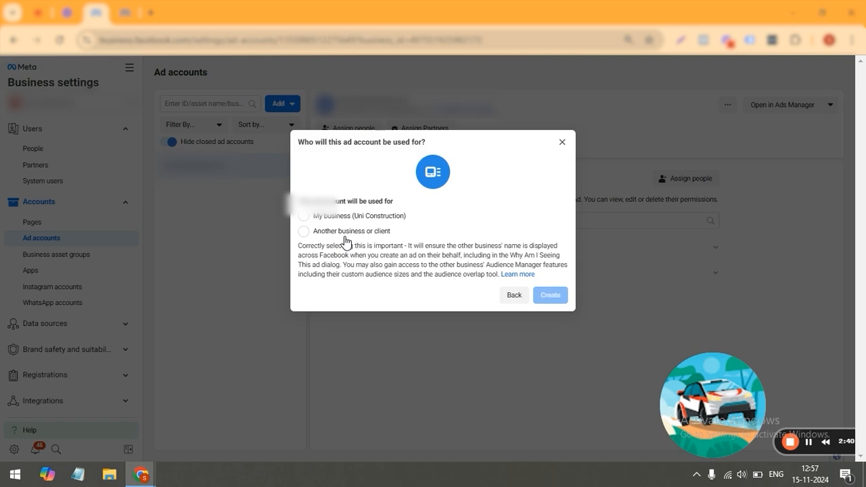
click(303, 216)
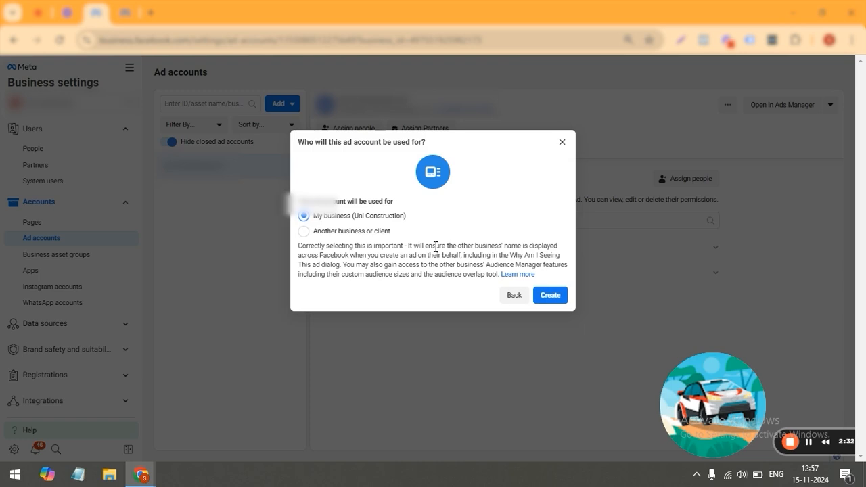
click(563, 295)
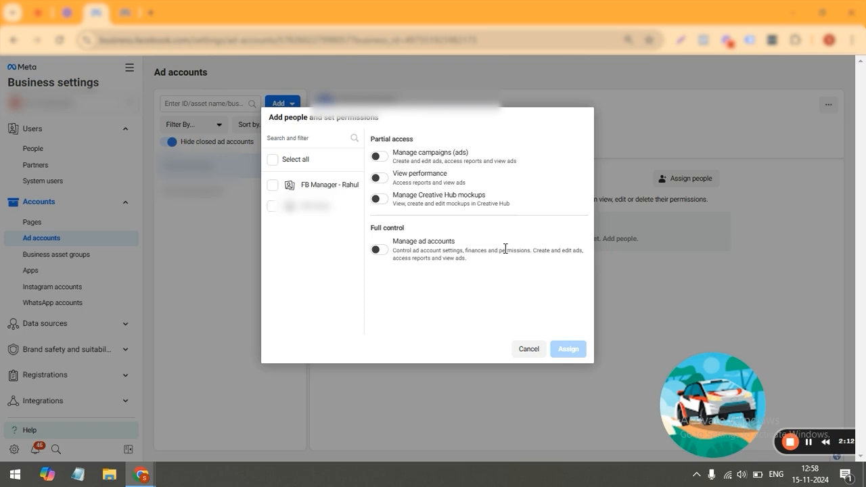
- Assign both listed people to the new ad account with full control through the Manage ad accounts permission
click(272, 206)
click(272, 185)
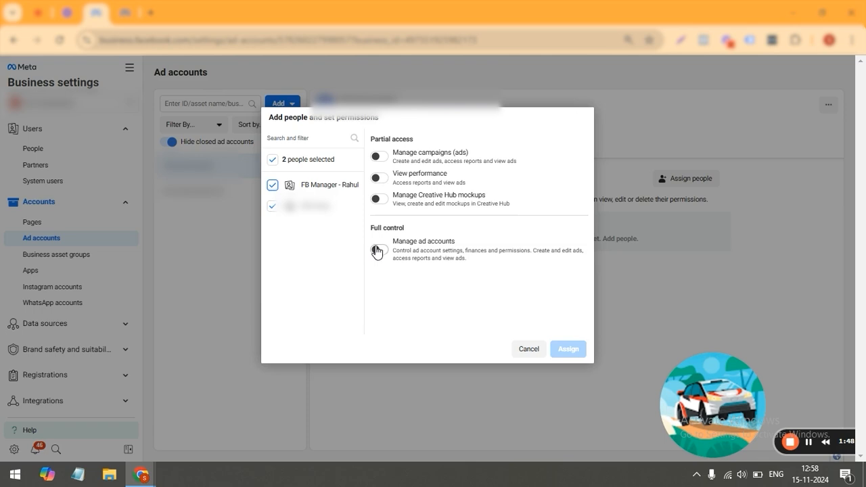
click(382, 254)
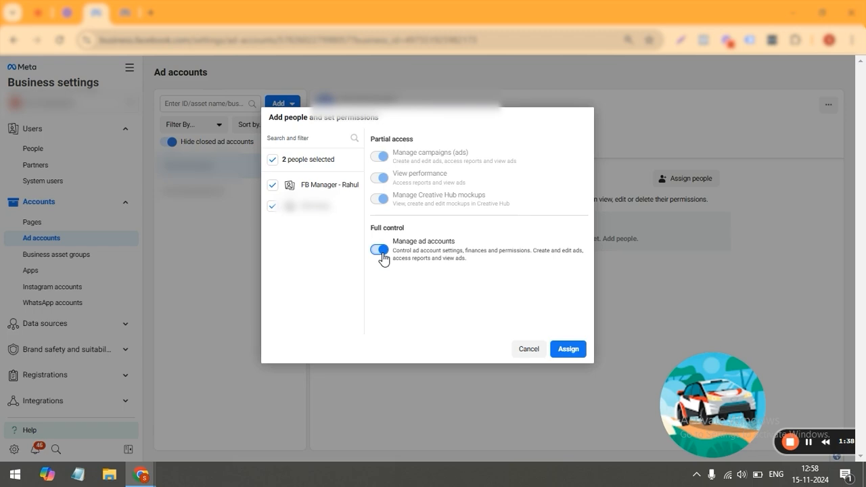
click(569, 350)
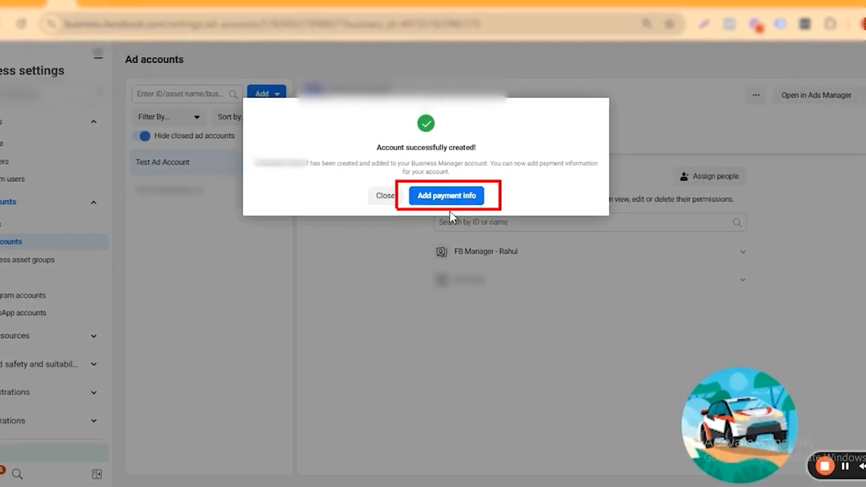
- View the payment information form for the new ad account and close it without submitting anything
click(445, 198)
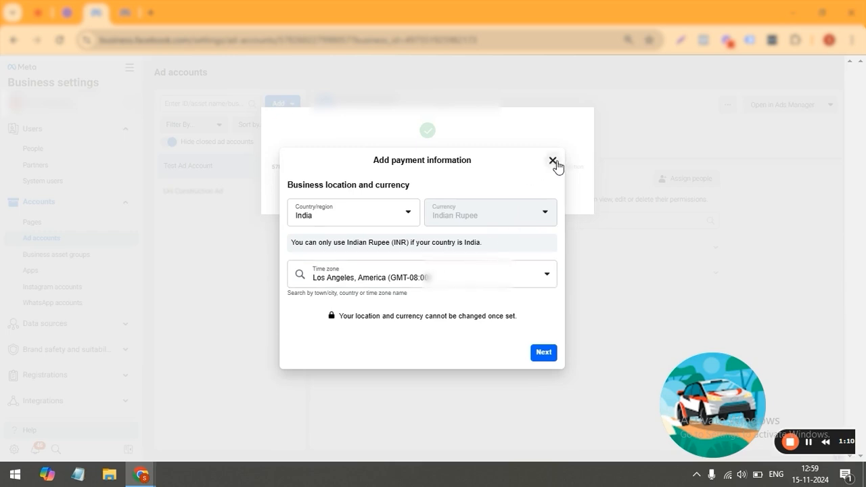
click(553, 161)
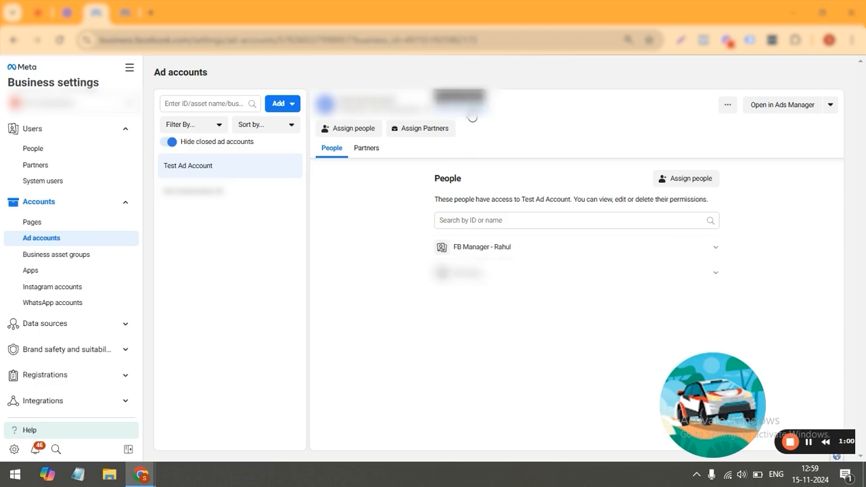
- Switch to the Ads Manager tab, reload it, search for the new ad account and open it
click(126, 13)
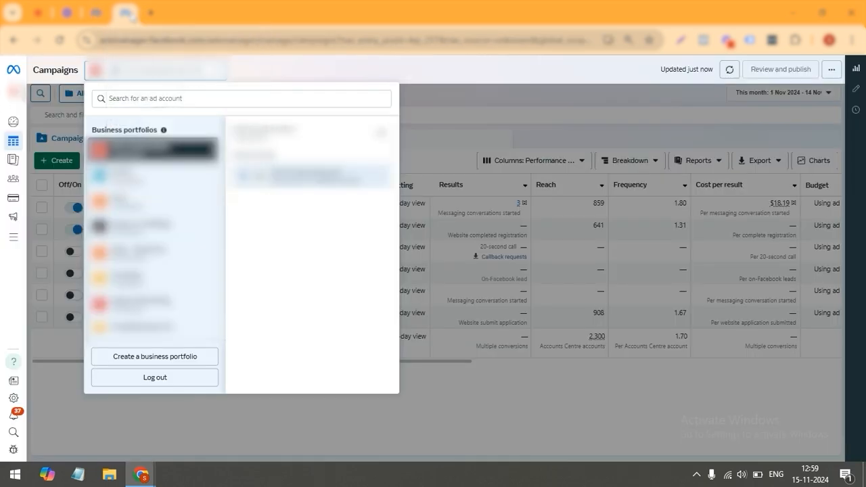
click(248, 98)
click(61, 40)
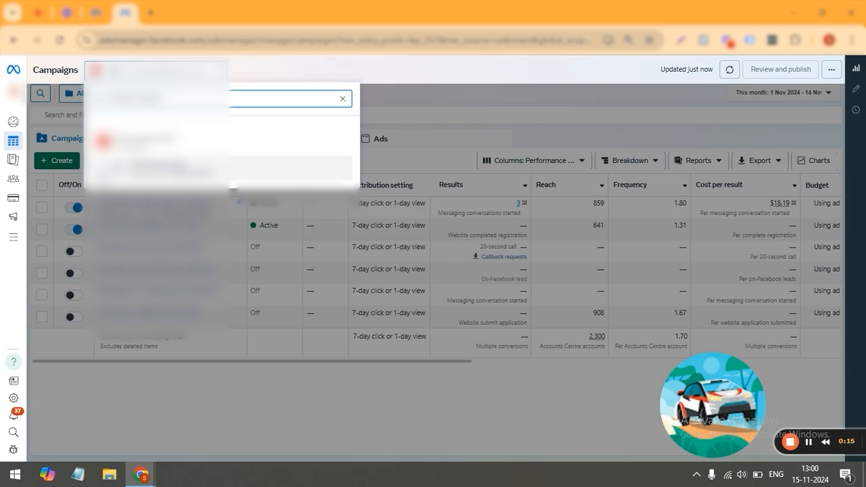
click(103, 173)
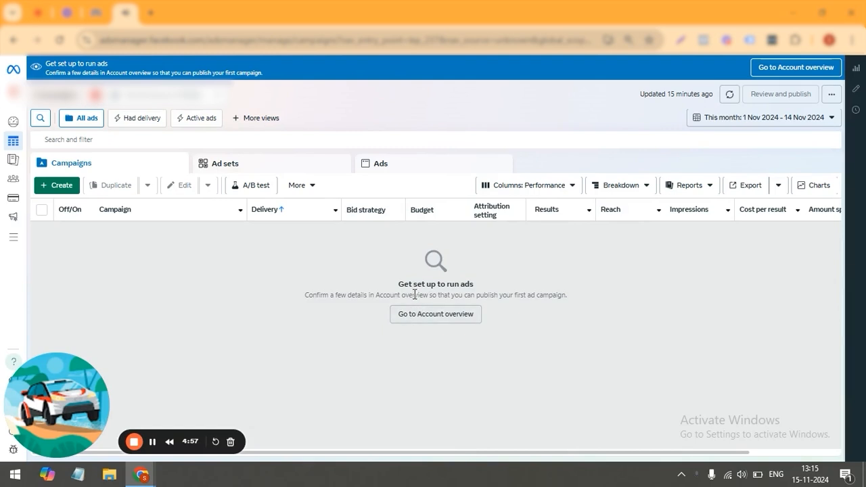
- Return to Business settings, select Test Ad Account, and review its people assignment dialog without assigning anyone else
click(97, 13)
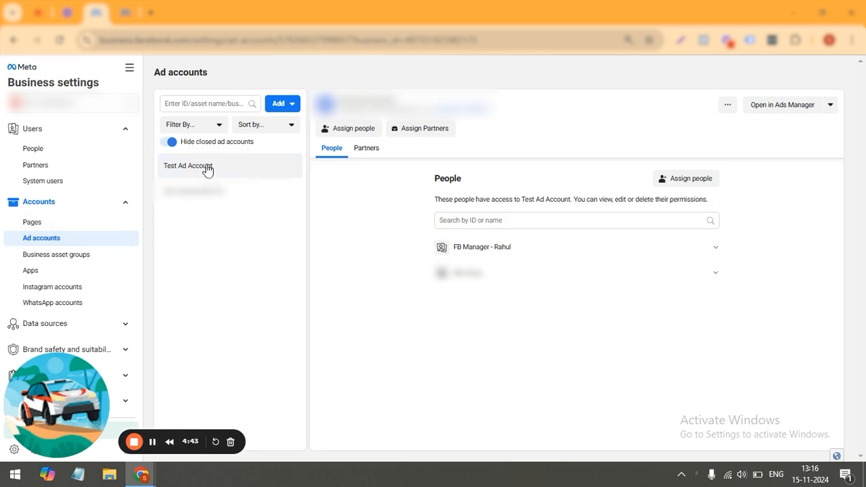
click(196, 191)
click(201, 166)
click(347, 131)
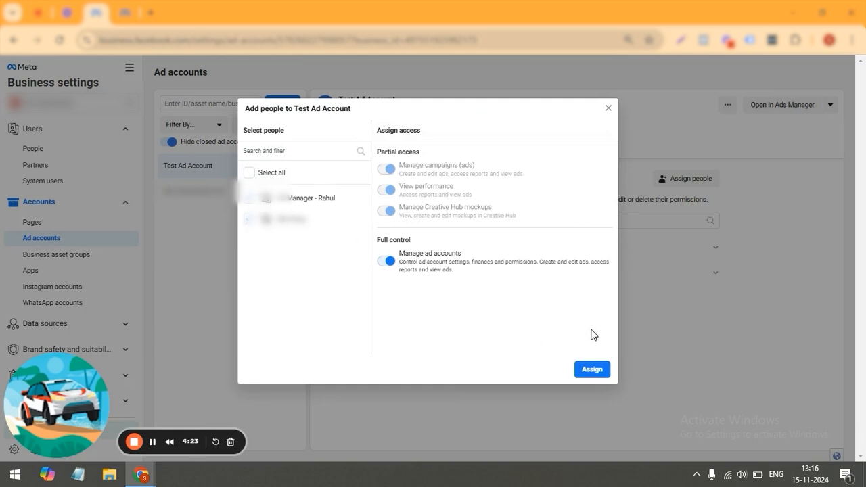
click(608, 108)
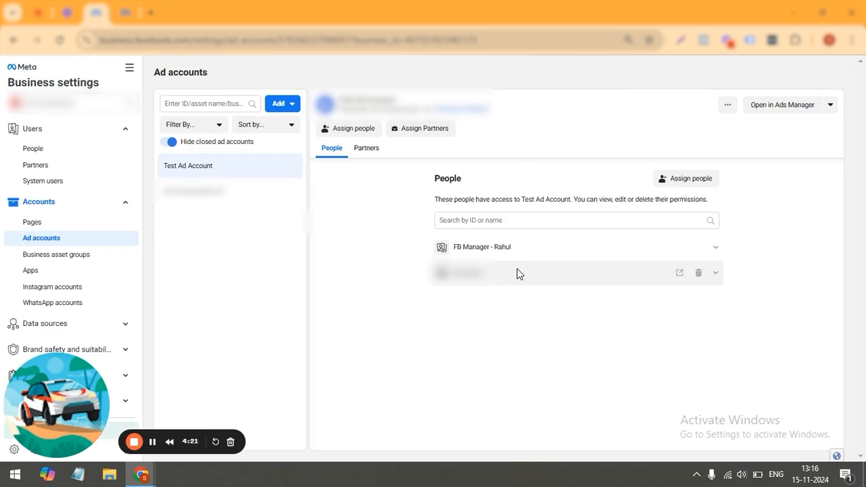